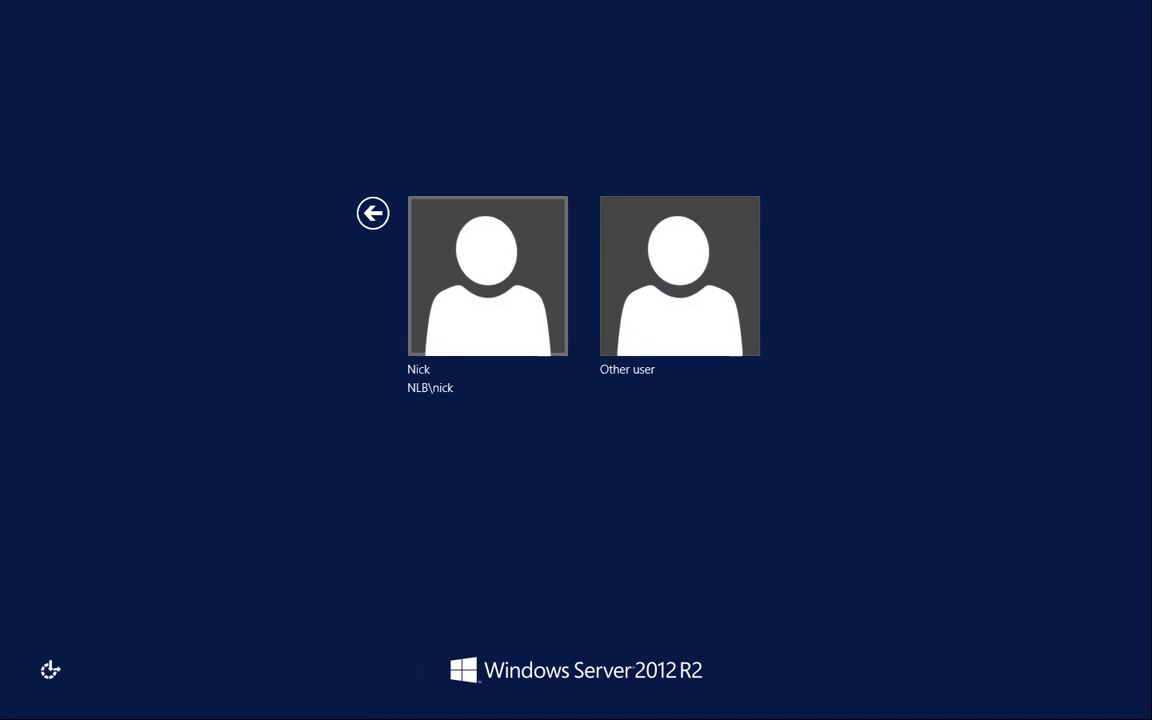
# Step: Sign in with the domain user's password and wait for the Server Manager dashboard
pyautogui.press('Return')
pyautogui.write('•••••••••••')
pyautogui.press('Return')
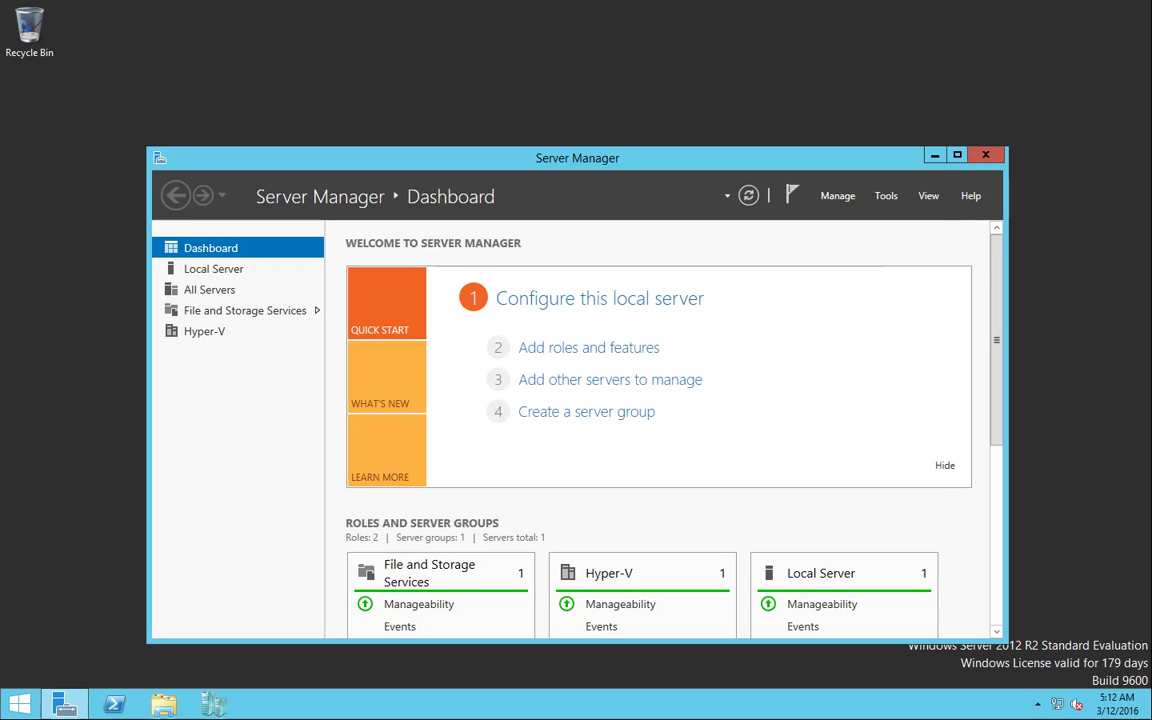
# Step: Open Local Disk (C:) in File Explorer and bring up the Test NTFS folder's context menu
pyautogui.press('super+e')
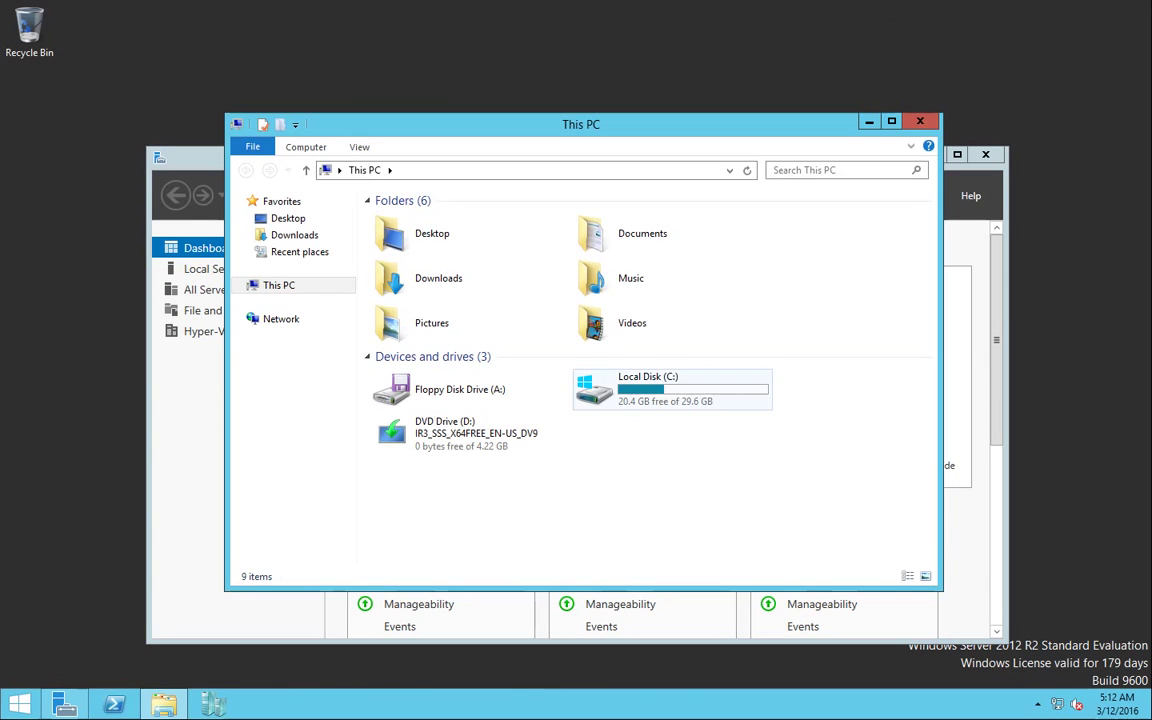
pyautogui.doubleClick(640, 389)
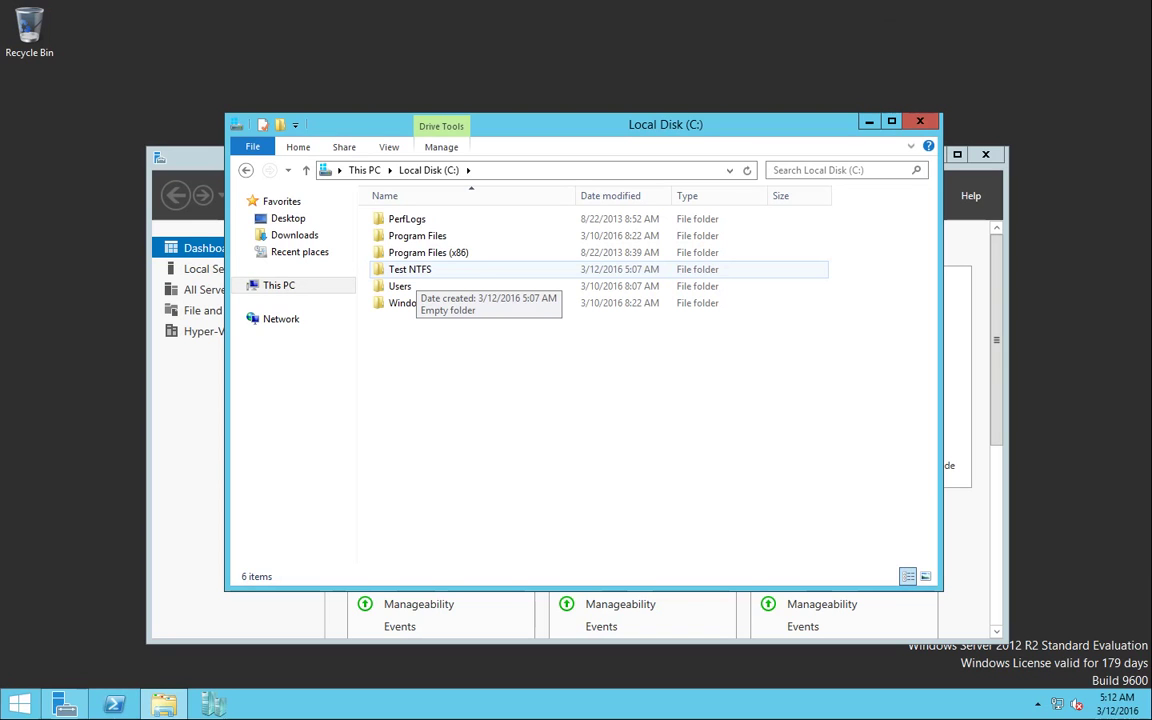
pyautogui.rightClick(395, 270)
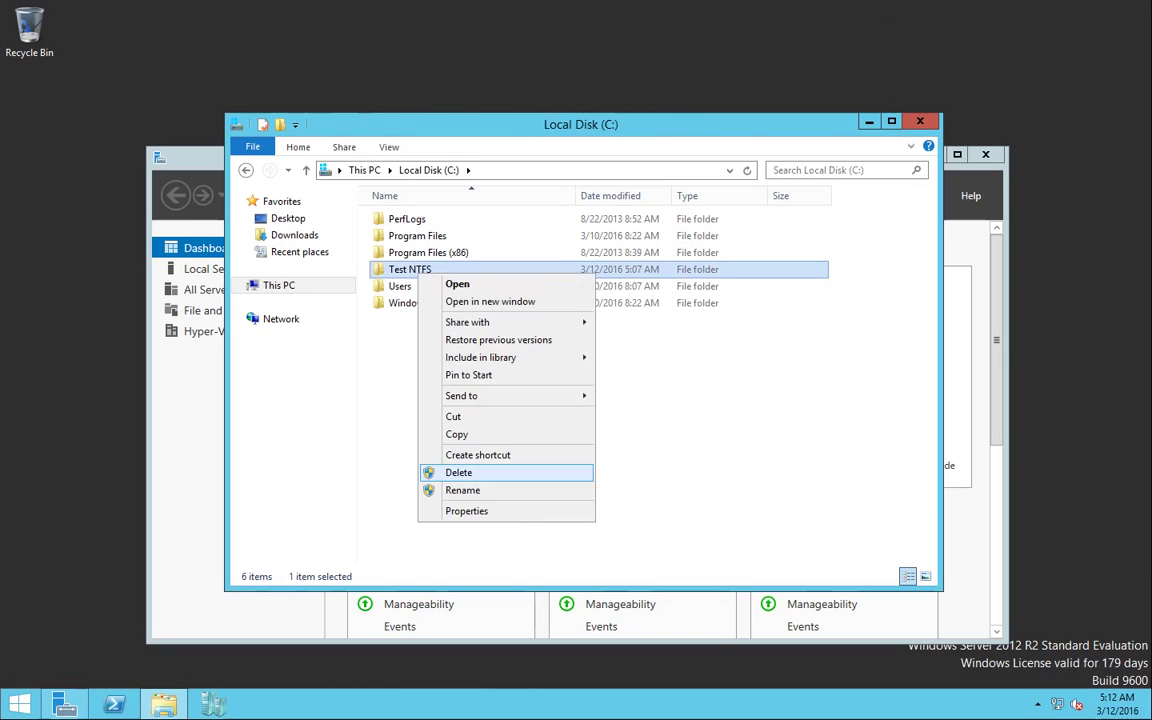
# Step: Show the Security tab of the Test NTFS folder's Properties
pyautogui.click(420, 460)
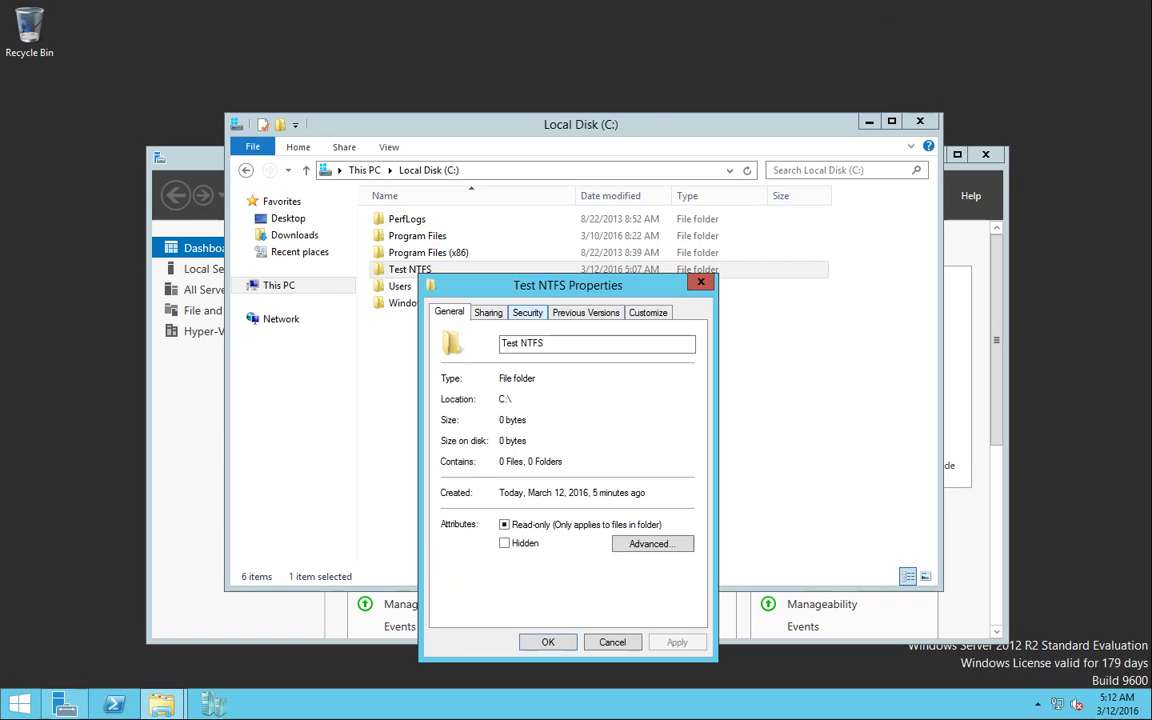
pyautogui.click(527, 312)
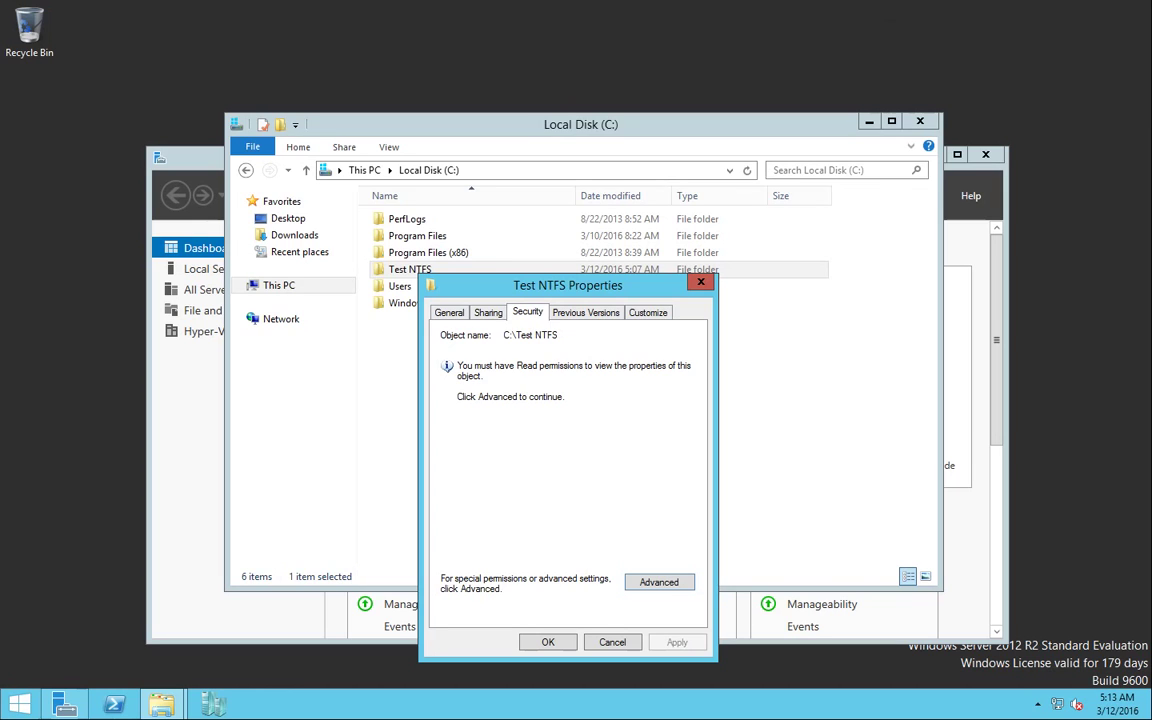
# Step: Open Advanced Security Settings for C:\Test NTFS and start changing its unknown owner
pyautogui.click(659, 582)
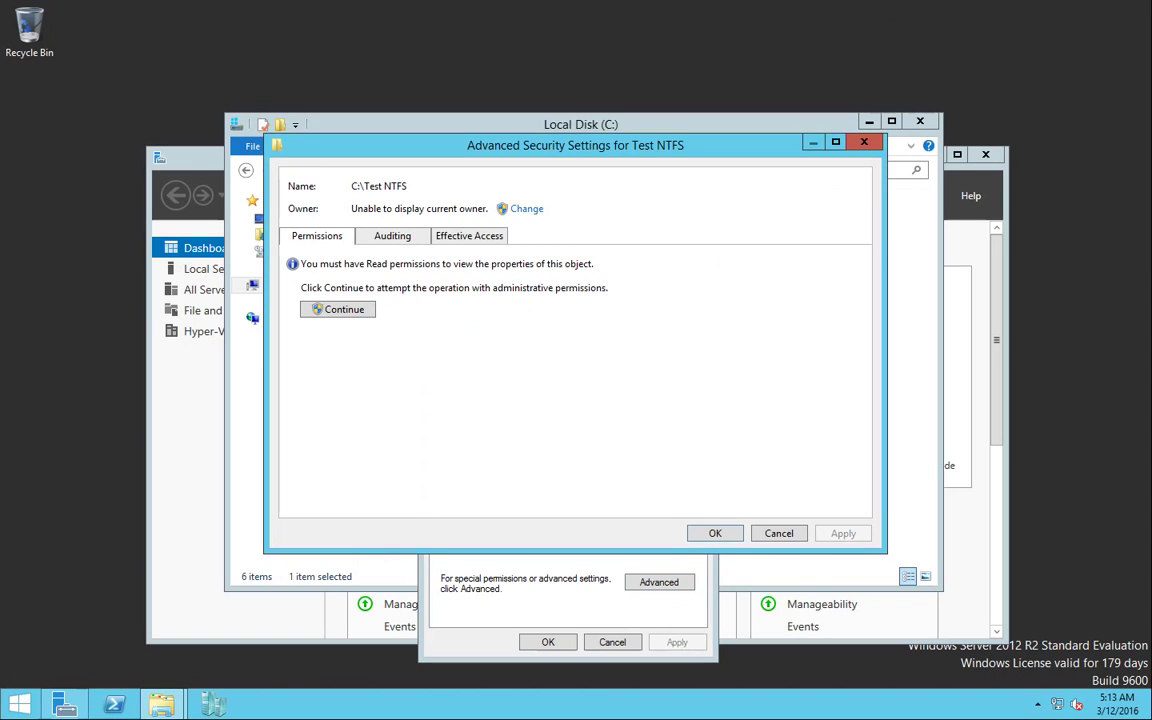
pyautogui.moveTo(480, 147); pyautogui.dragTo(316, 337)
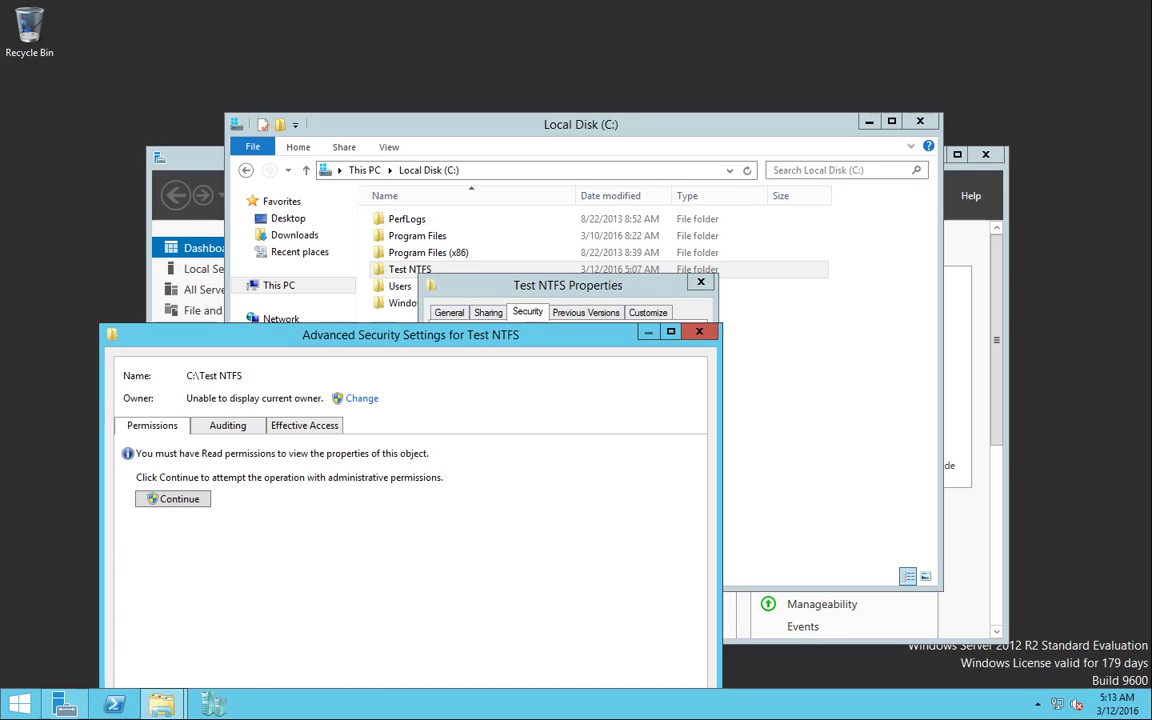
pyautogui.moveTo(186, 398); pyautogui.dragTo(323, 398)
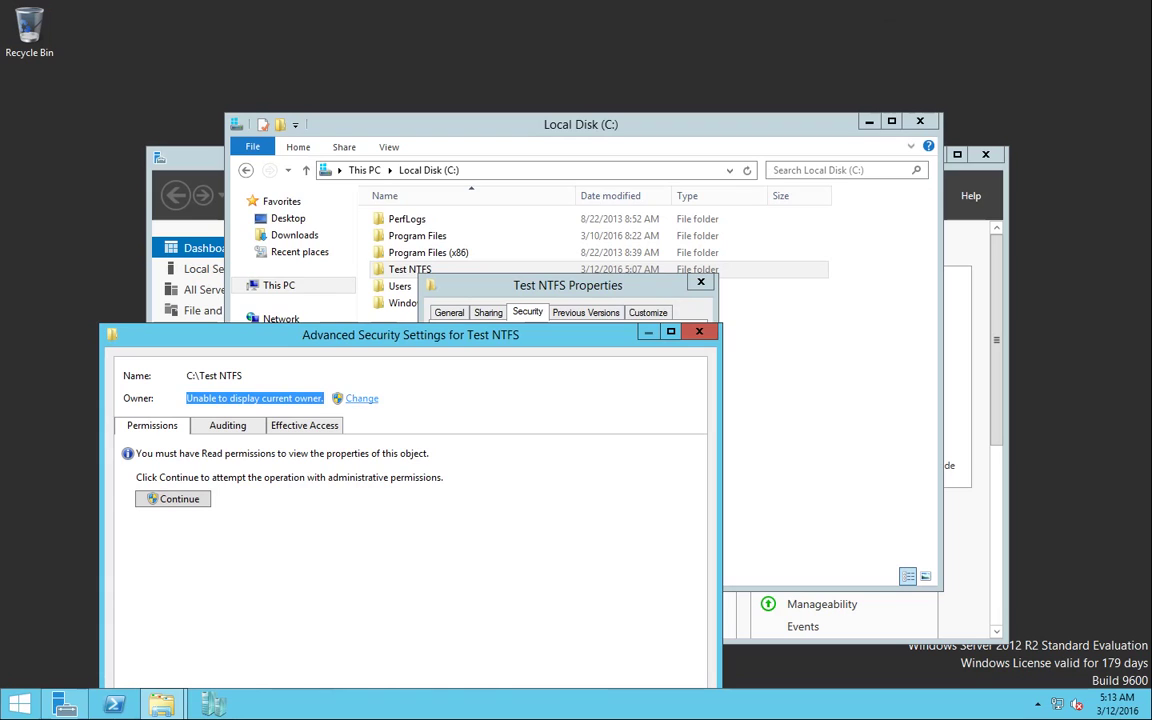
pyautogui.click(361, 398)
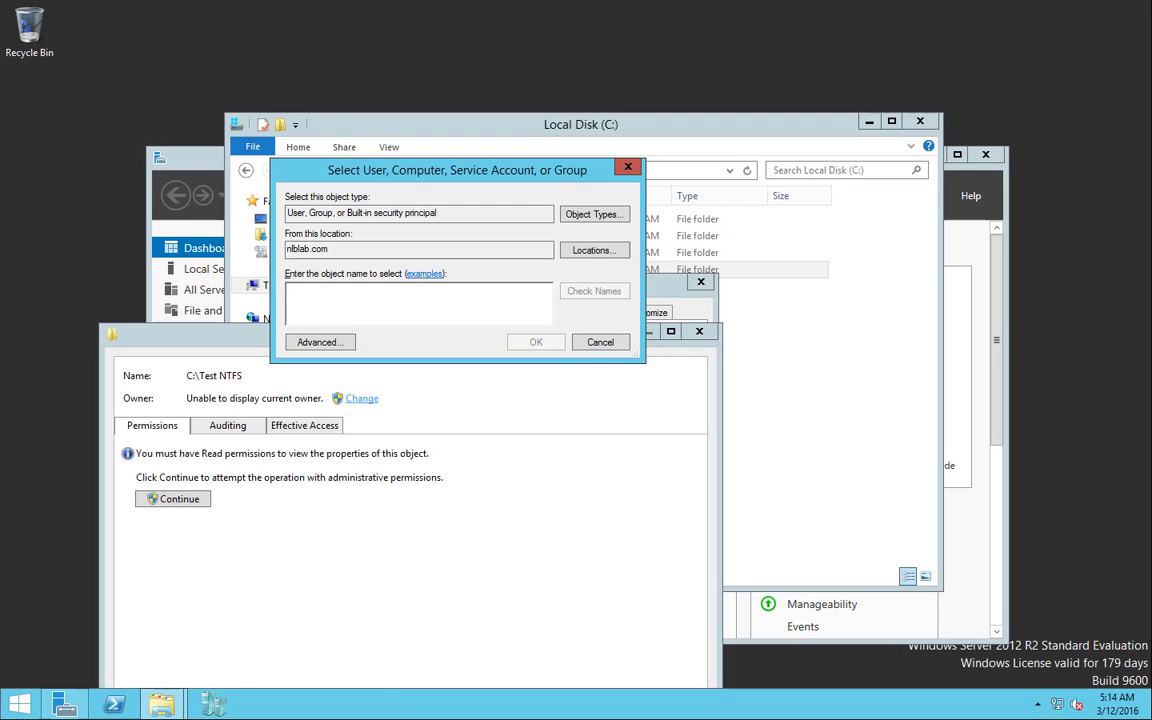
# Step: Cancel the owner selection and close Advanced Security Settings for Test NTFS
pyautogui.press('Escape')
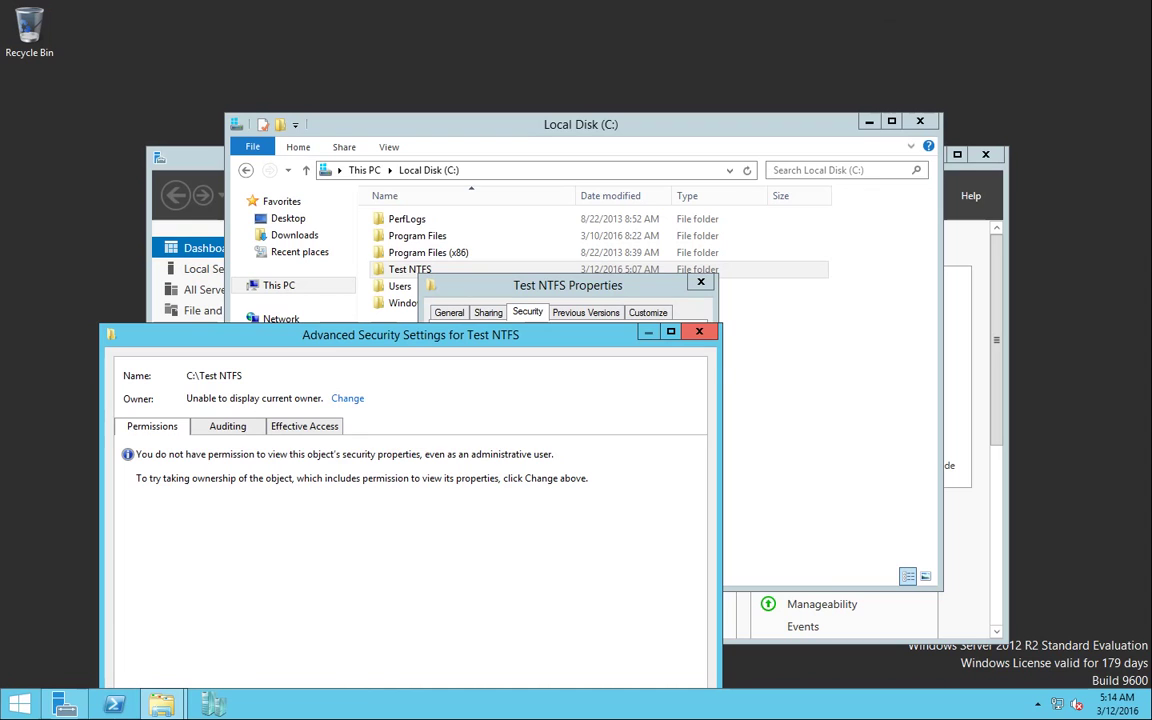
pyautogui.click(699, 331)
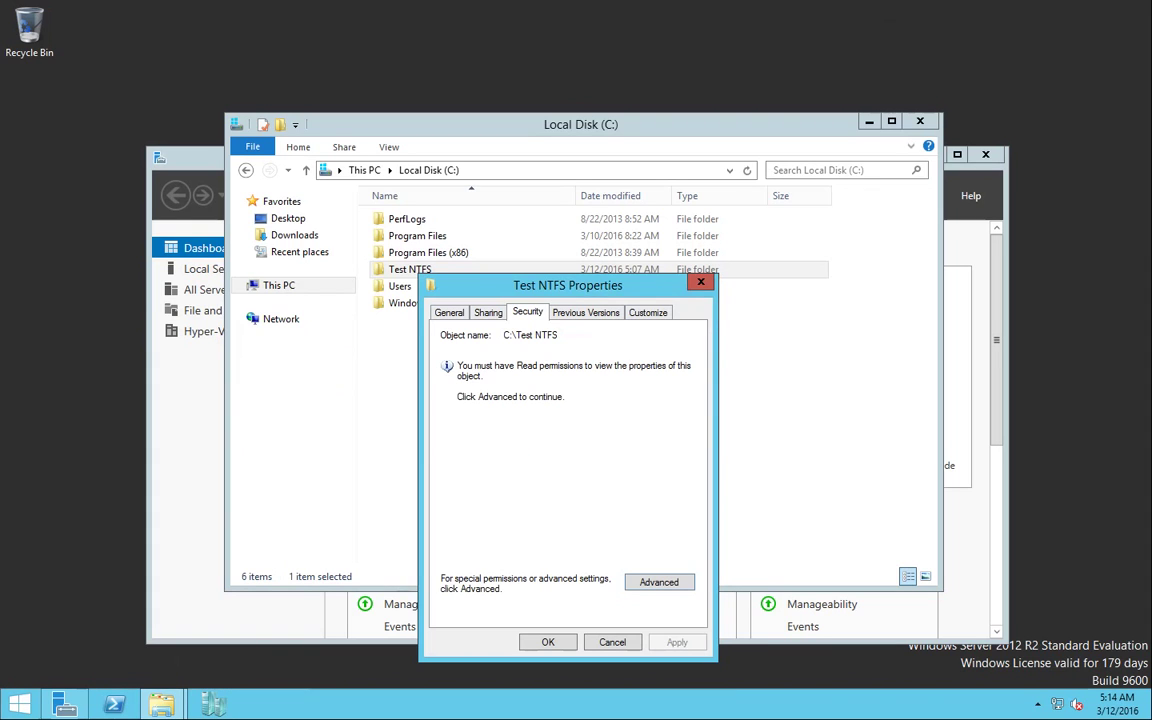
# Step: Launch Windows PowerShell as administrator from the taskbar, accepting the UAC prompt
pyautogui.rightClick(113, 705)
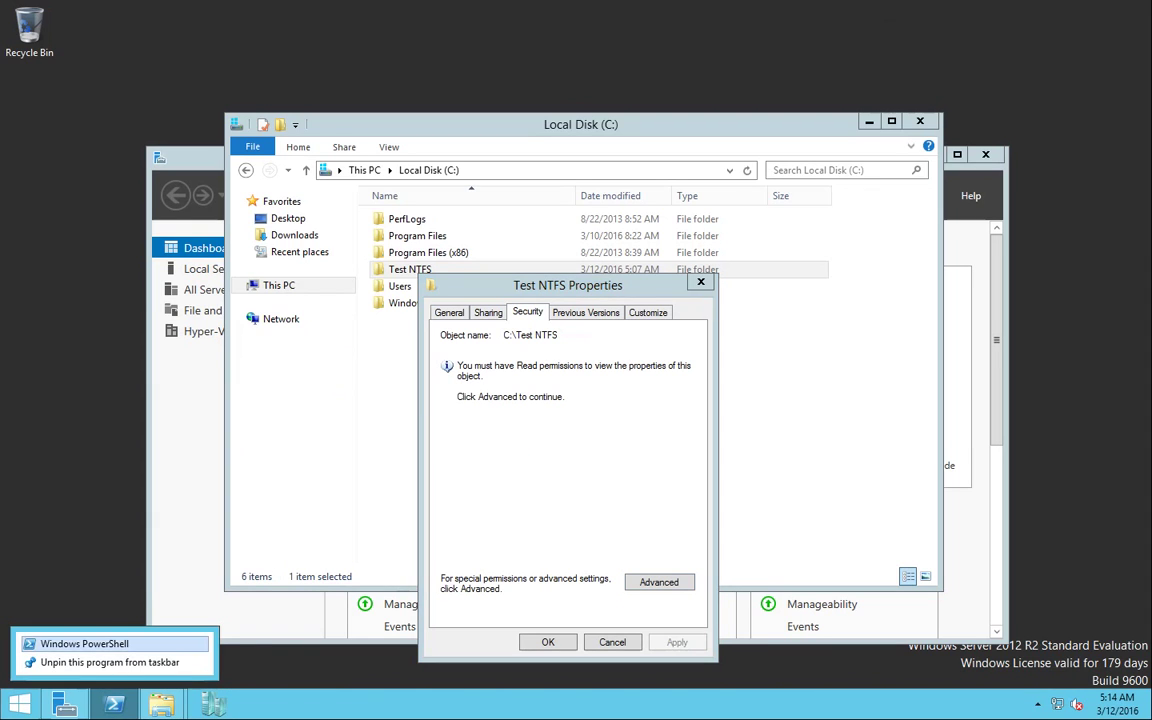
pyautogui.rightClick(85, 643)
pyautogui.click(125, 597)
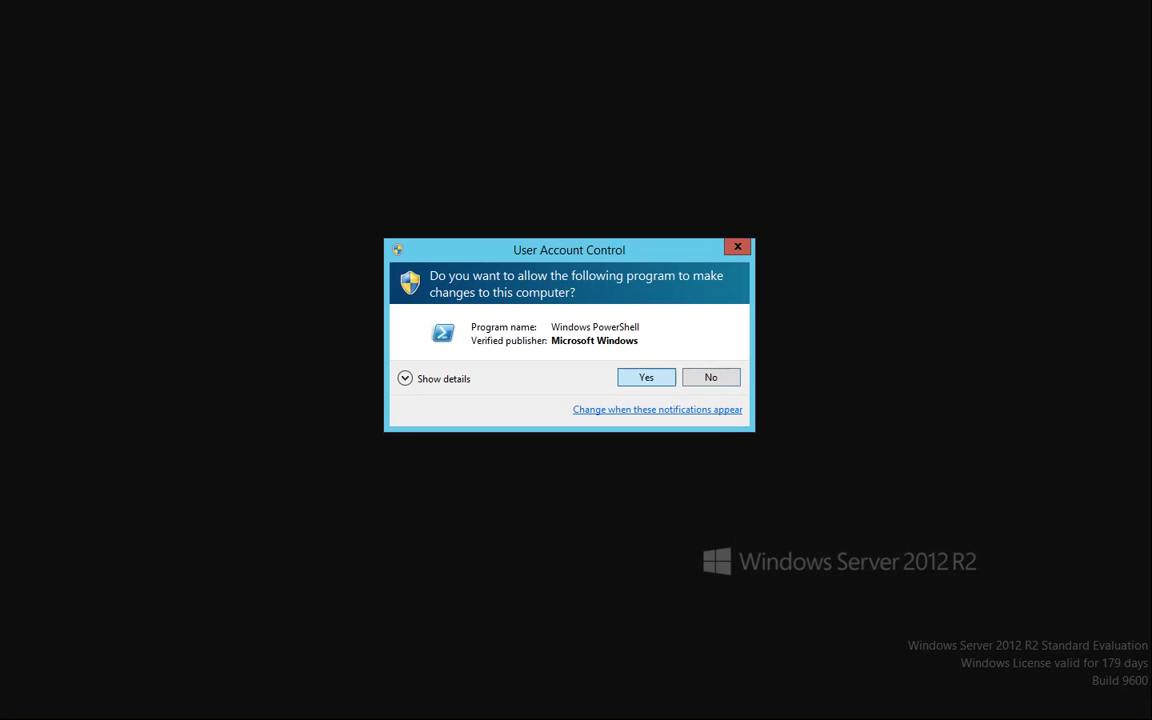
pyautogui.press('Return')
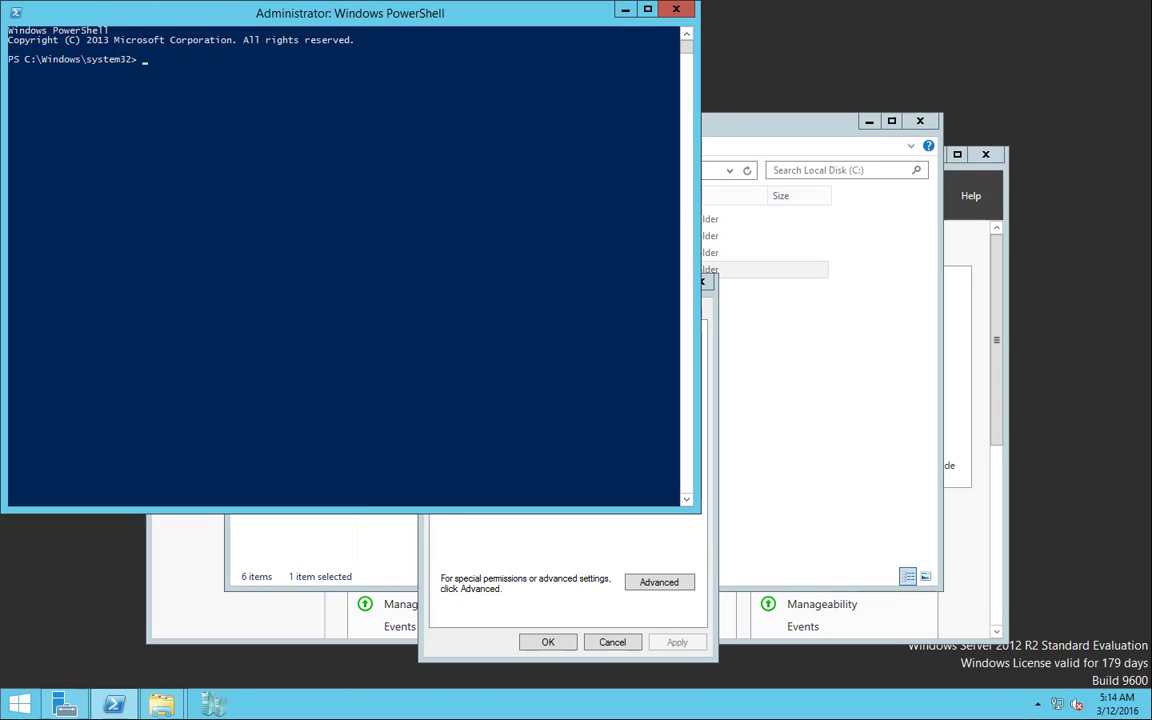
# Step: Run chkdsk /? to list chkdsk's switches such as /F, /R and /scan
pyautogui.write('chkdsk /?')
pyautogui.press('Return')
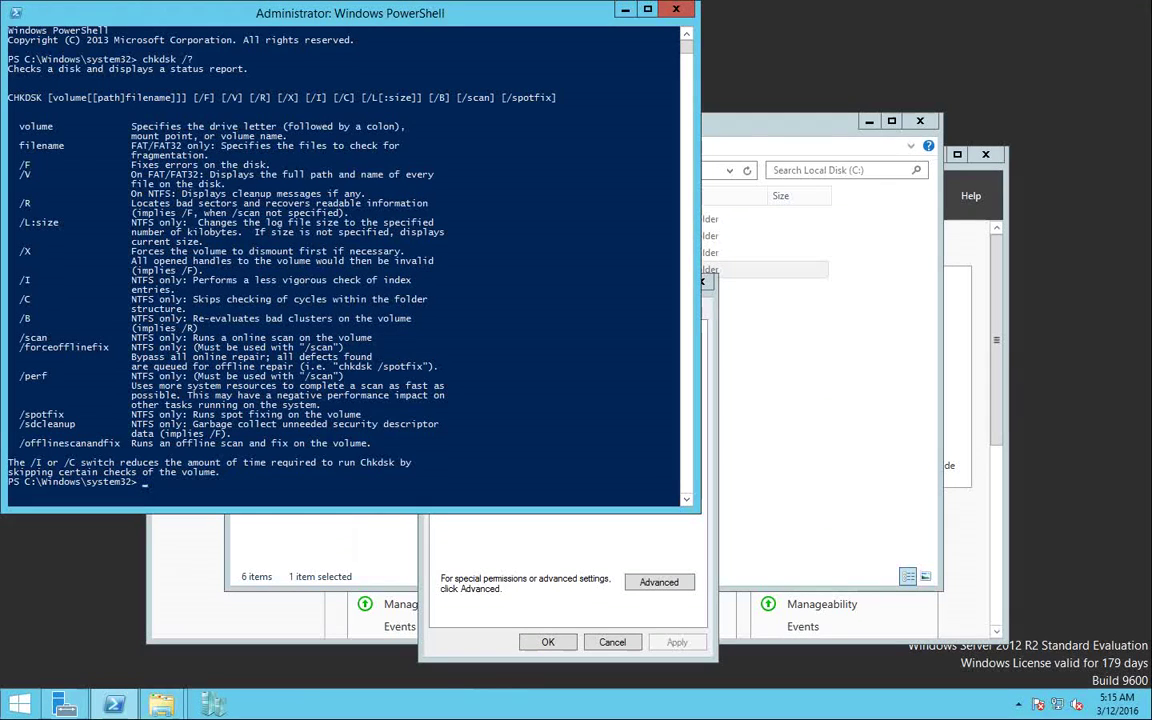
# Step: Run plain chkdsk for a read-only scan of C:, which reports no problems
pyautogui.write('chkdsk')
pyautogui.press('Return')
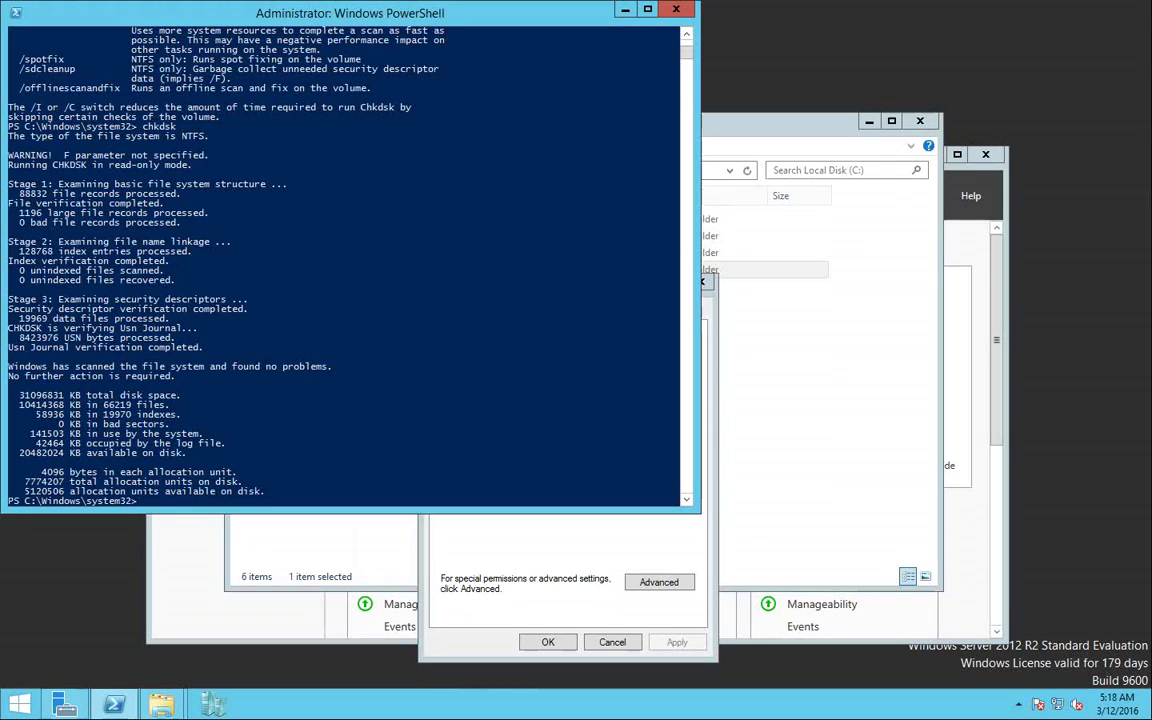
# Step: Run chkdsk /f and answer Y to schedule the C: check for the next restart
pyautogui.write('chkdsk /f')
pyautogui.press('Return')
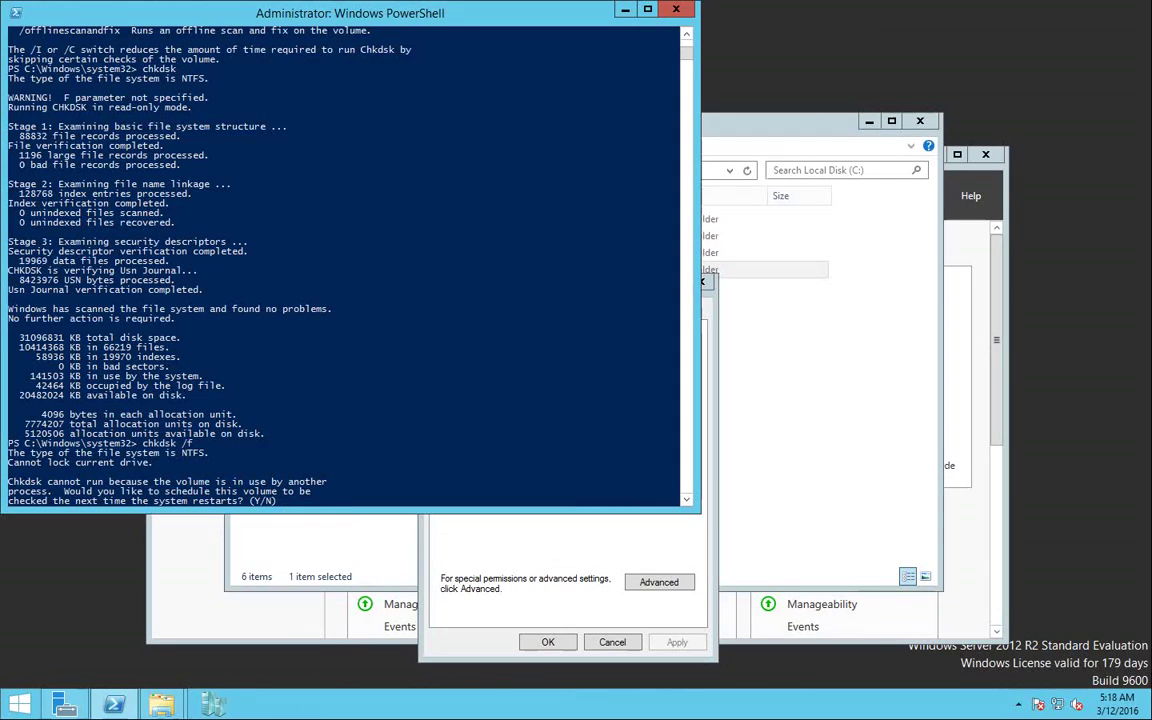
pyautogui.click(357, 365)
pyautogui.write('y')
pyautogui.press('Return')
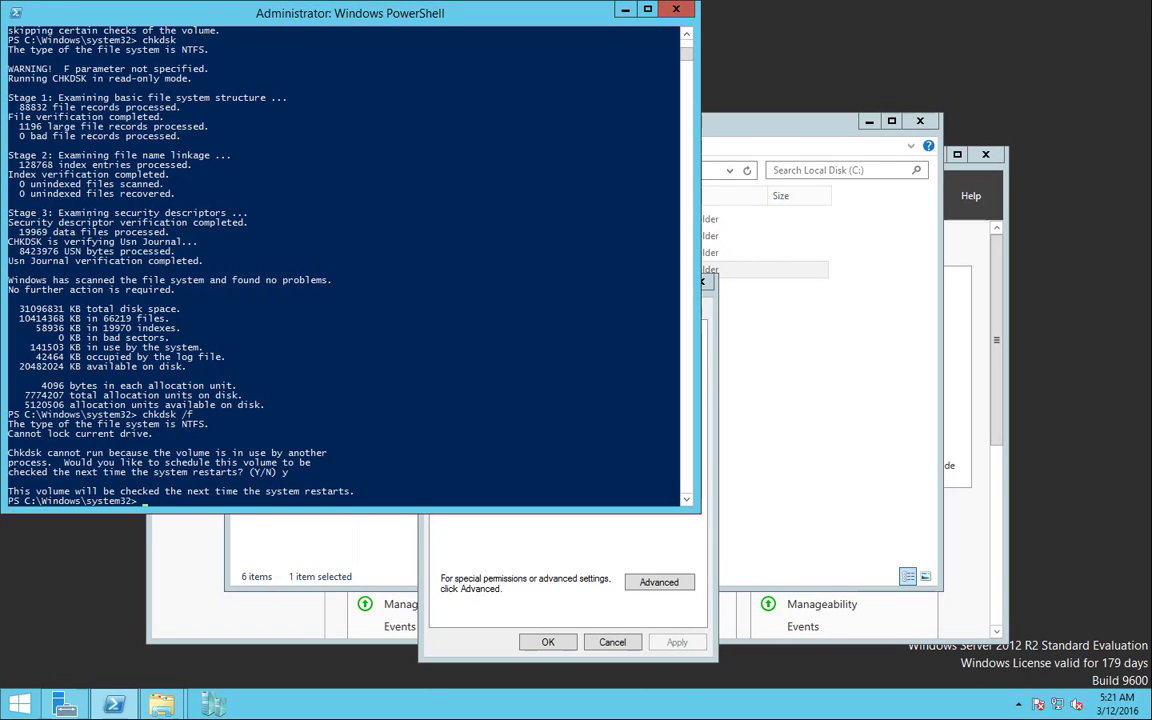
pyautogui.hotkey('alt', 'Tab')
# Step: Open the Local Disk (C:) Properties from This PC and show its Tools page
pyautogui.press('Escape')
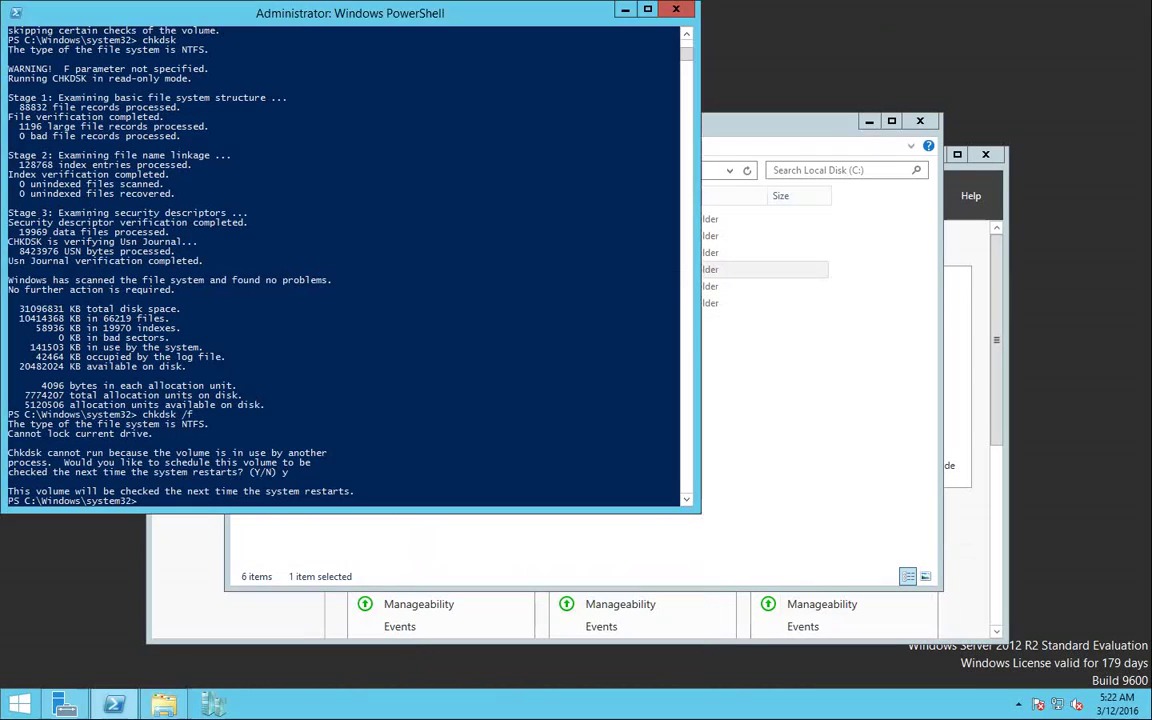
pyautogui.hotkey('alt', 'Tab')
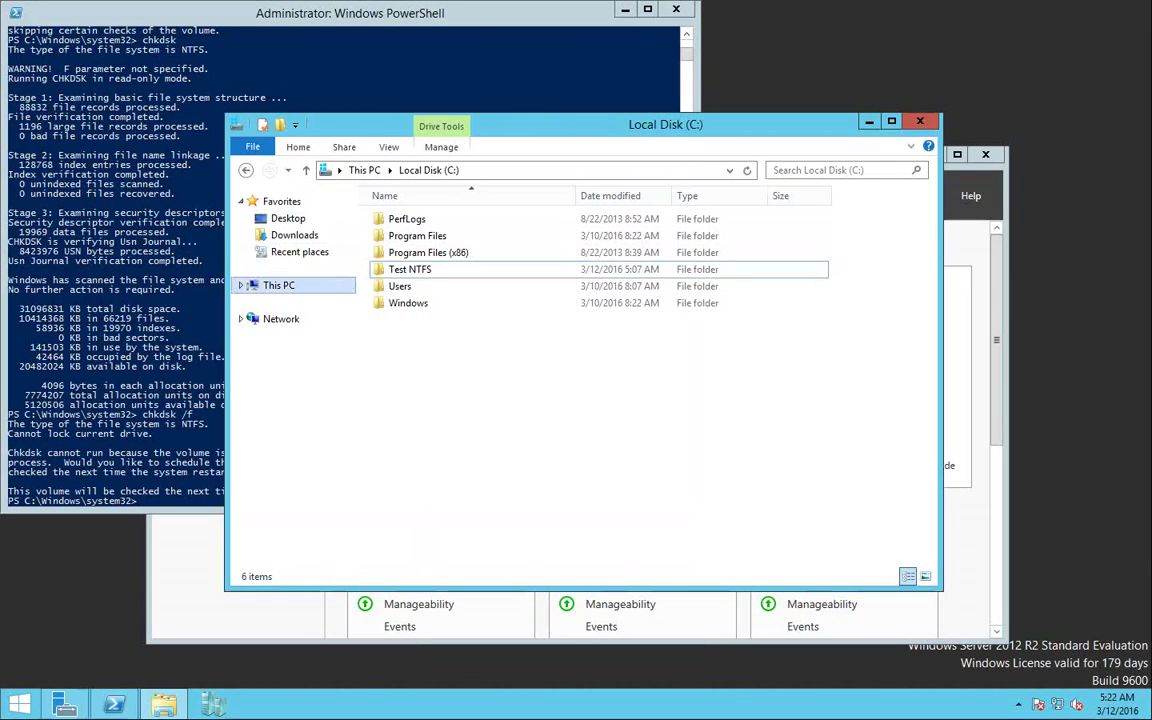
pyautogui.click(279, 285)
pyautogui.click(648, 389)
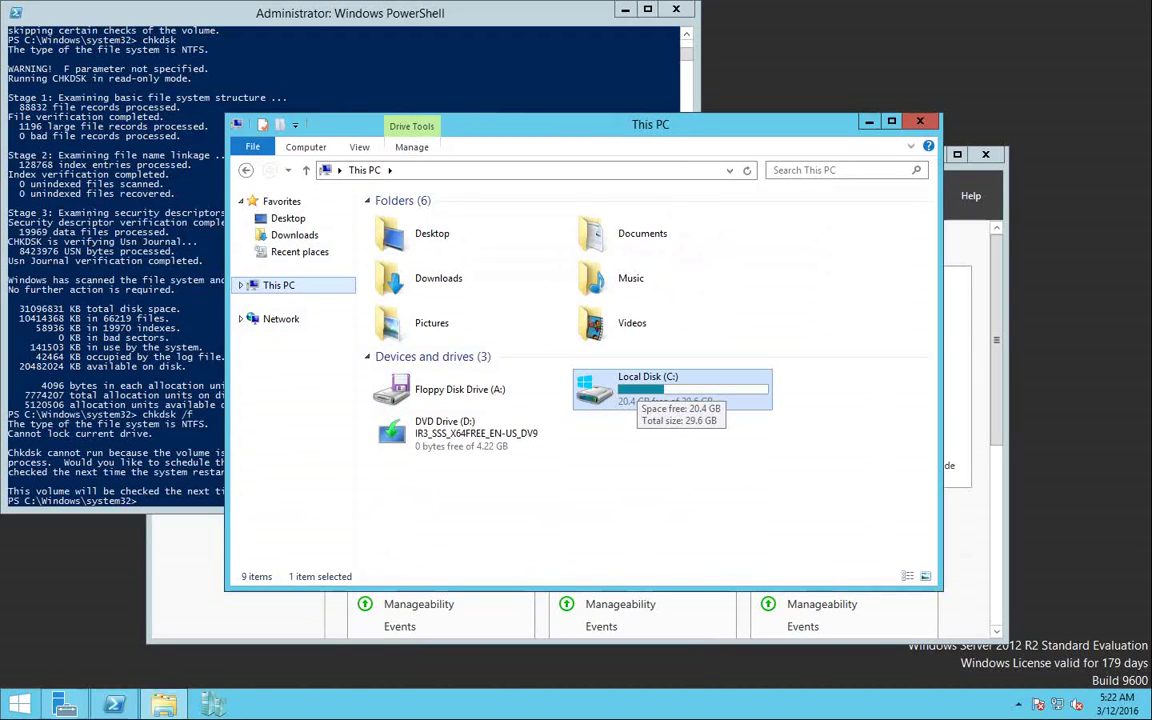
pyautogui.rightClick(640, 384)
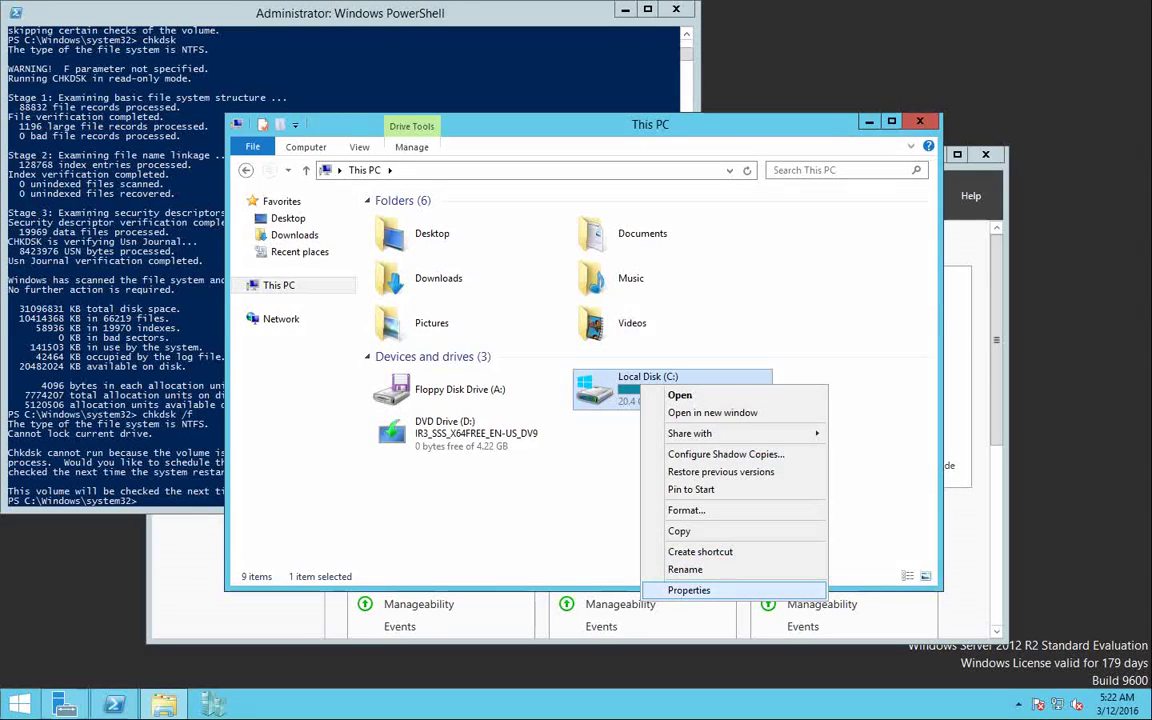
pyautogui.click(689, 590)
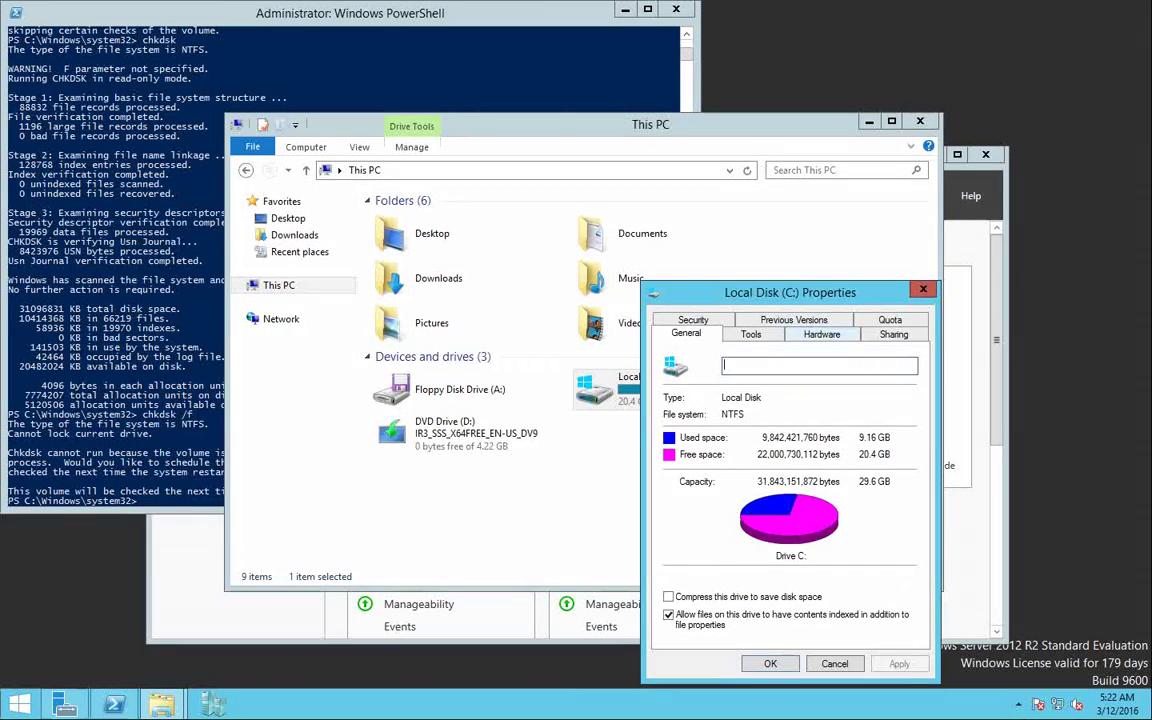
pyautogui.click(751, 334)
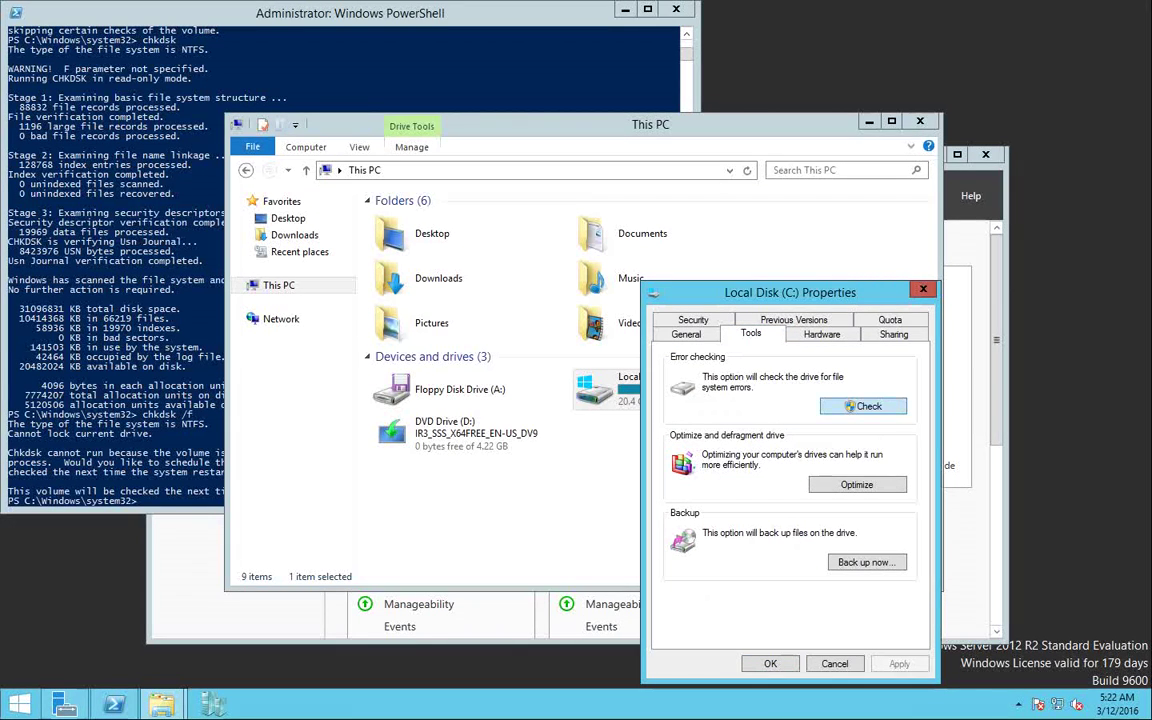
# Step: Scan Local Disk (C:) for errors and dismiss the message that no errors were found
pyautogui.click(865, 406)
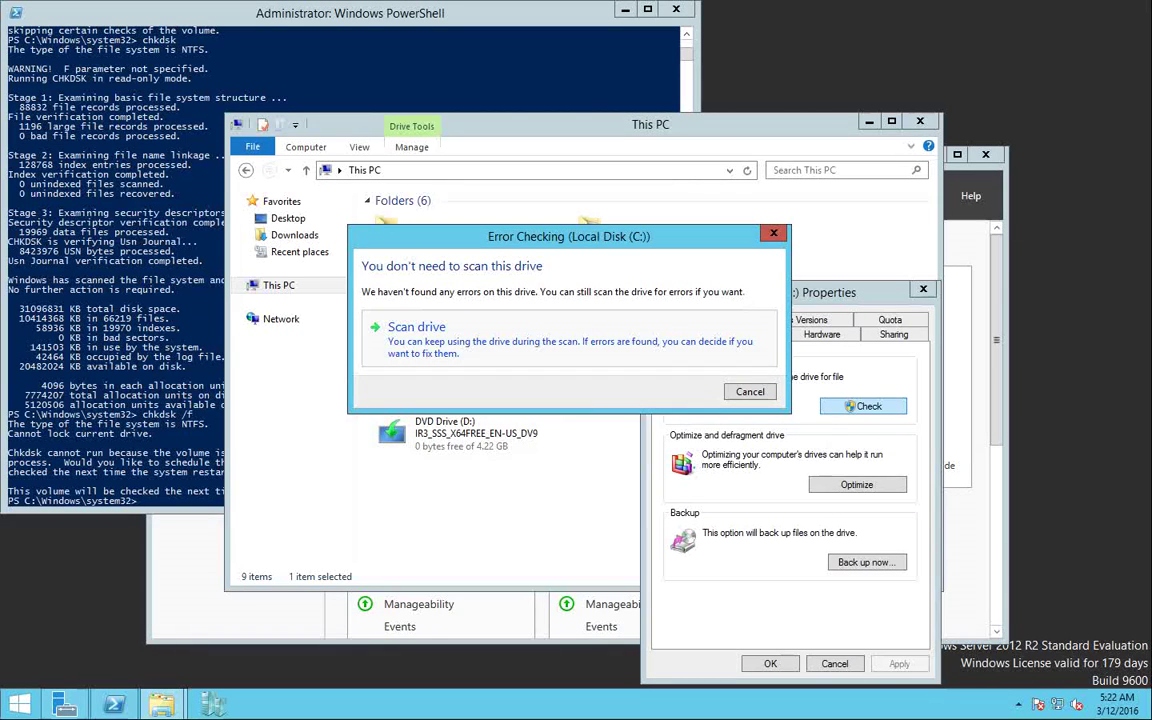
pyautogui.click(416, 327)
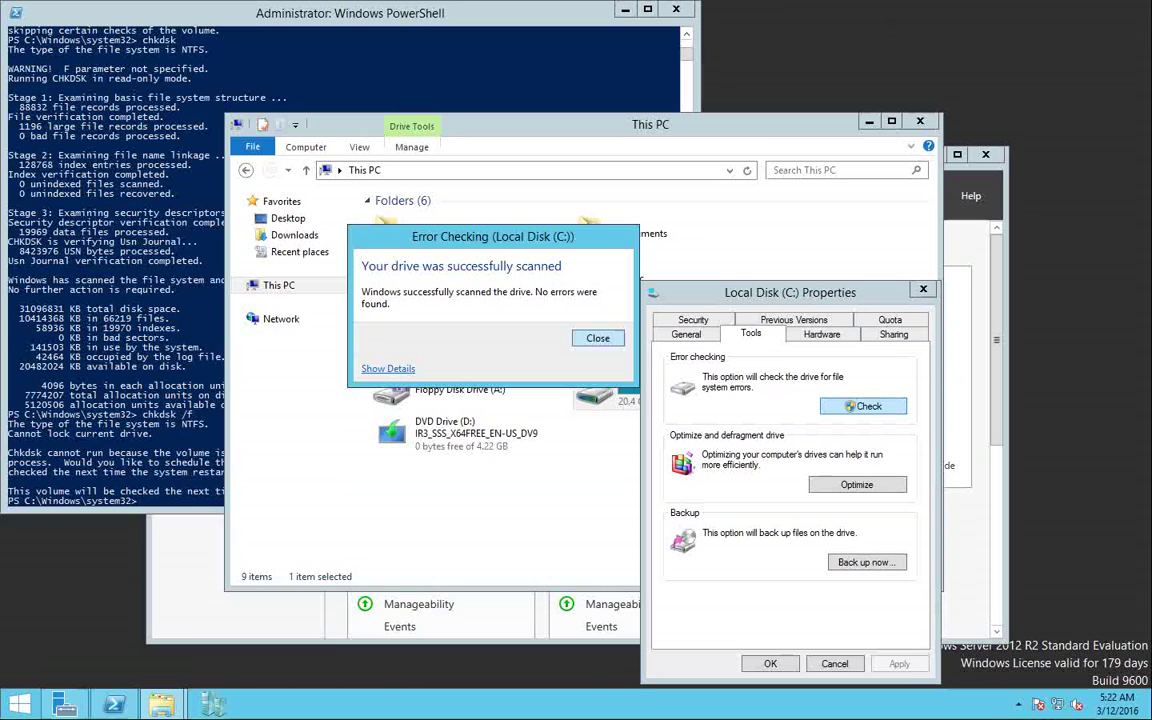
pyautogui.press('Return')
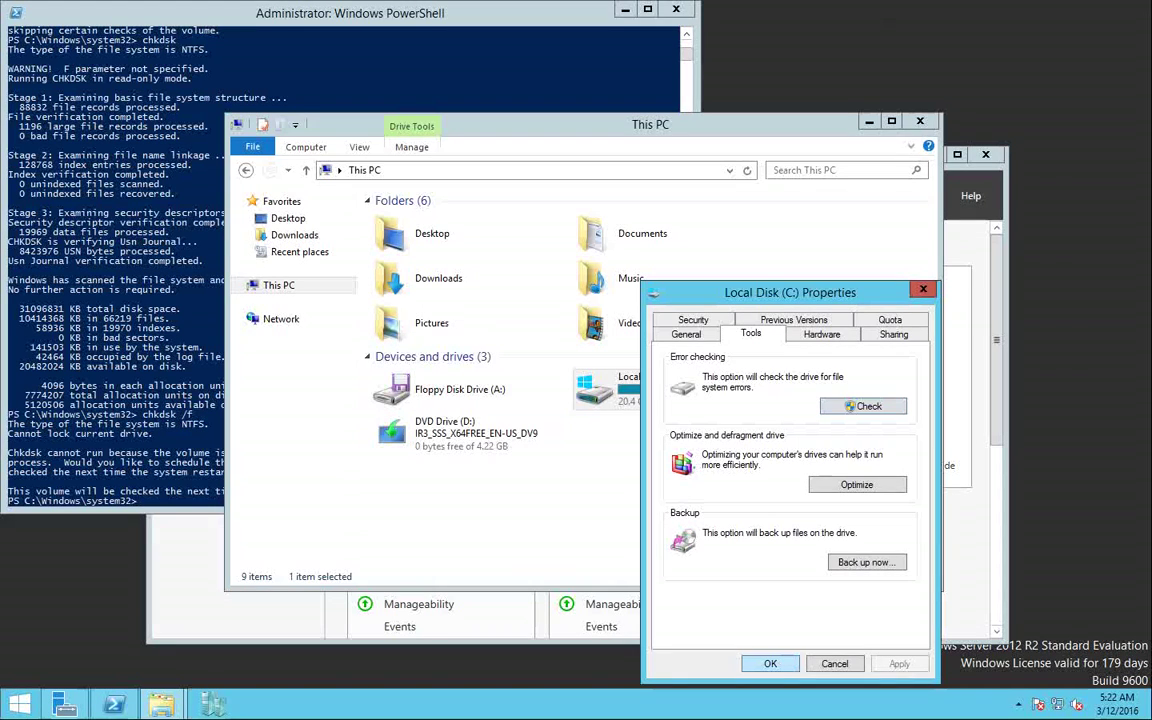
# Step: Close the C: properties and This PC windows, then enter shutdown -r -t 0 in PowerShell
pyautogui.press('Return')
pyautogui.hotkey('alt', 'F4')
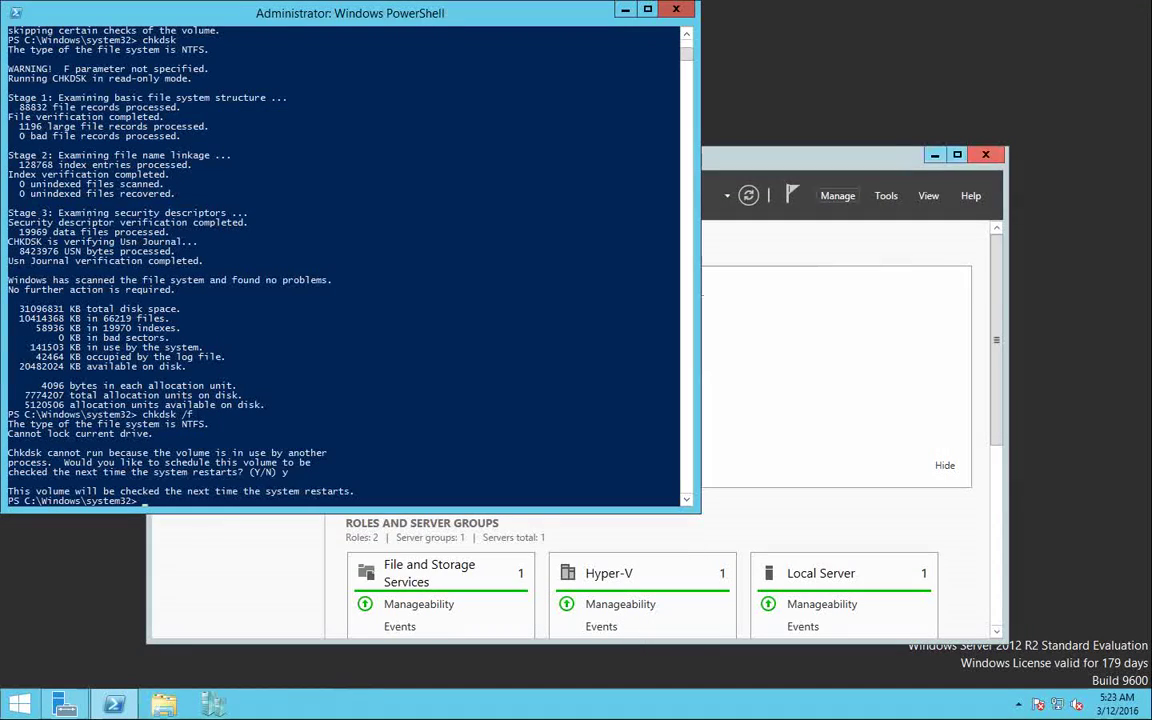
pyautogui.click(284, 414)
pyautogui.click(150, 481)
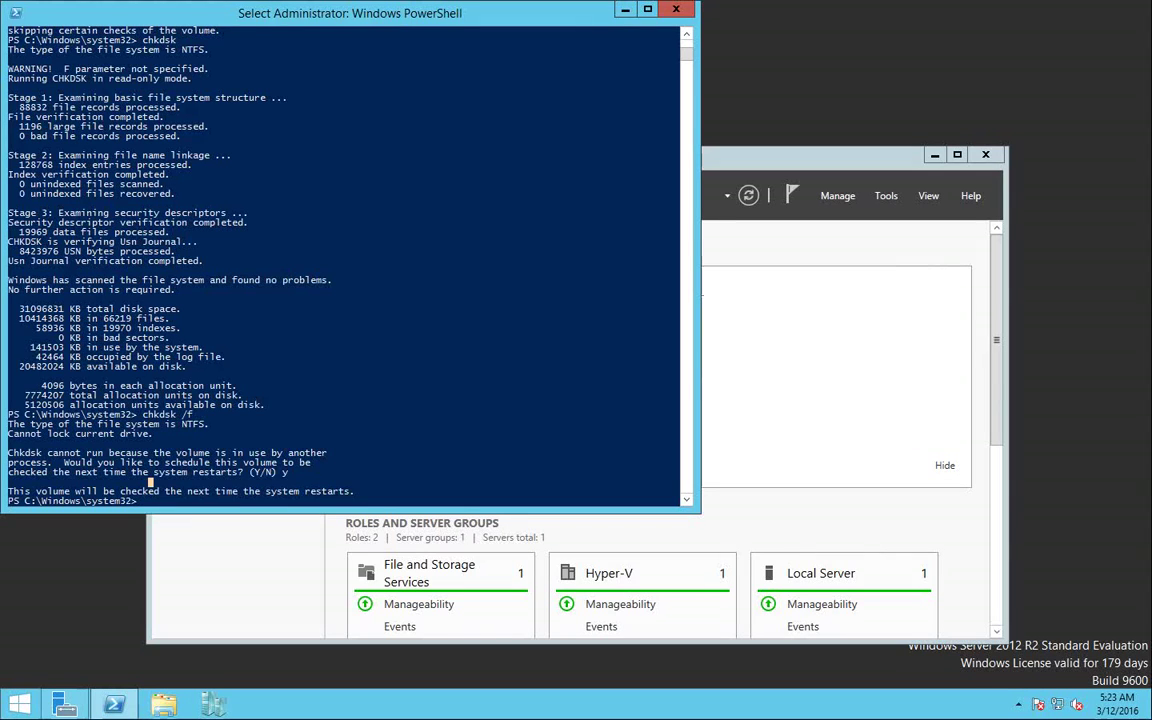
pyautogui.click(211, 491)
pyautogui.write('shutdown')
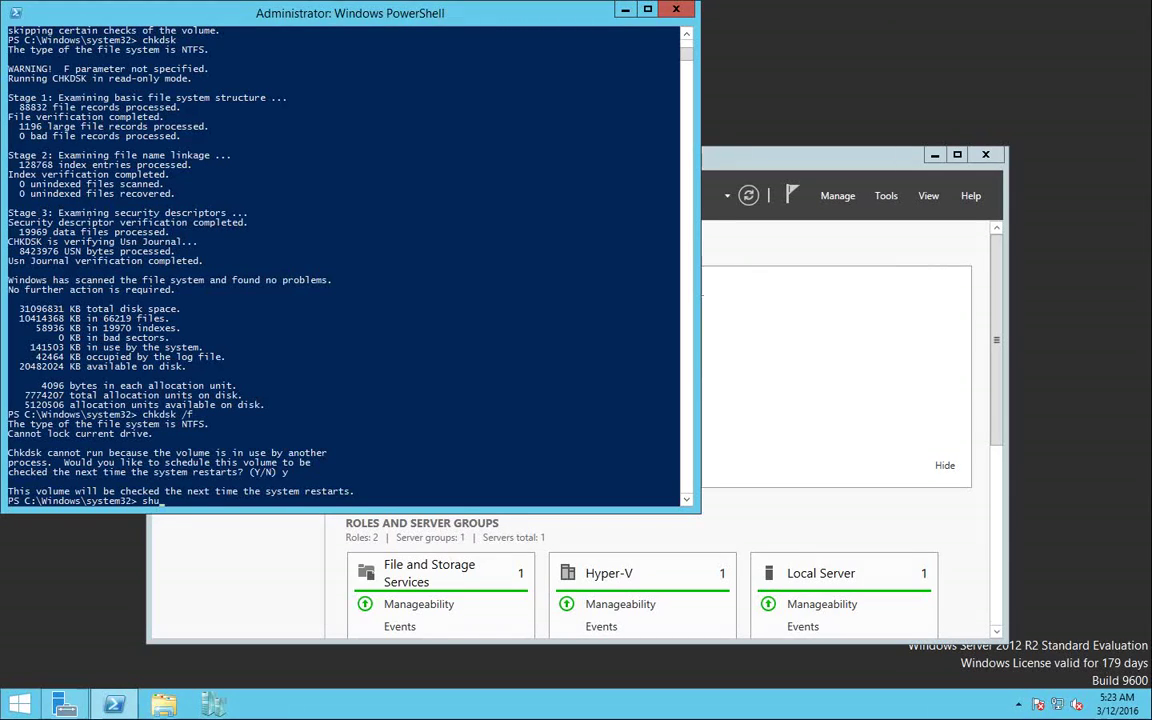
pyautogui.write(' -r -t 0')
# Step: Run shutdown -r -t 0 so the server restarts and chkdsk checks C: at boot
pyautogui.press('Return')
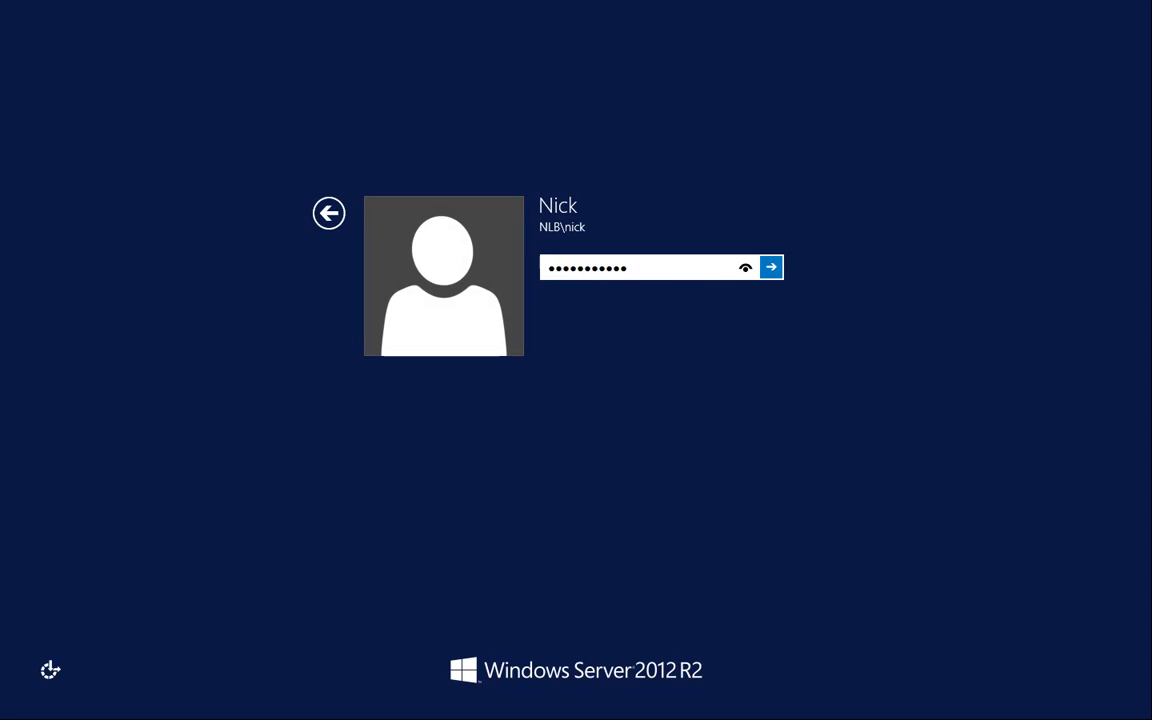
# Step: Submit the entered password at sign-in, then briefly open and close a This PC window
pyautogui.press('Return')
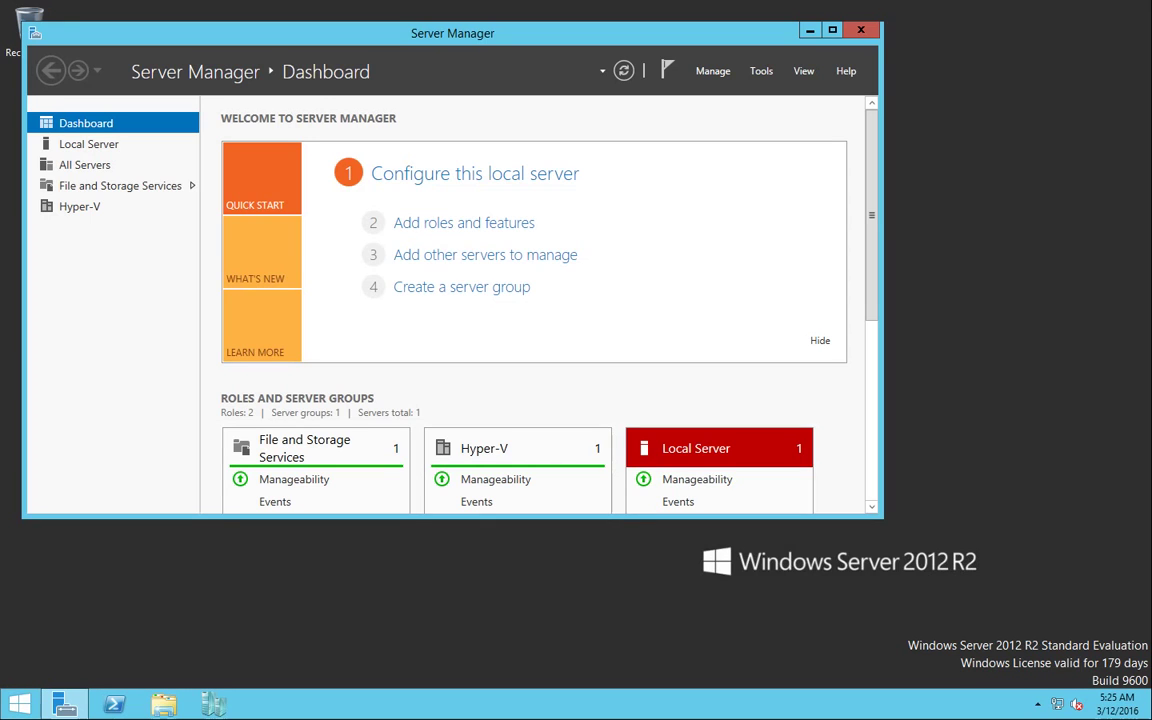
pyautogui.press('super+e')
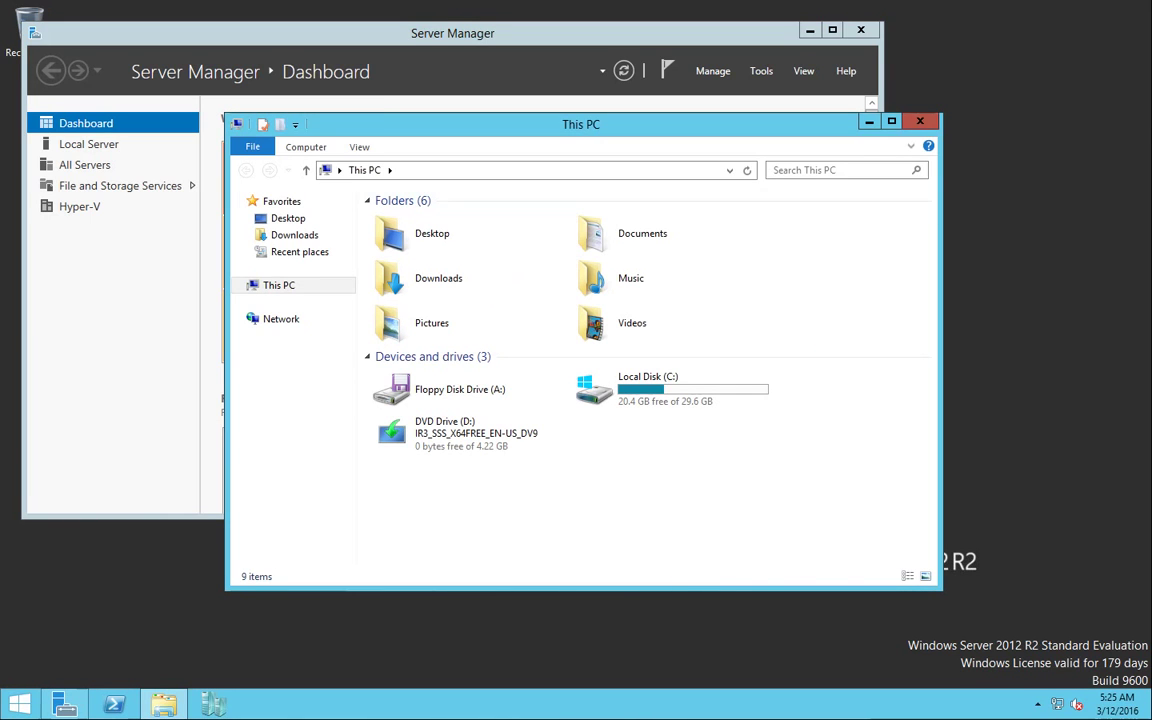
pyautogui.hotkey('alt', 'F4')
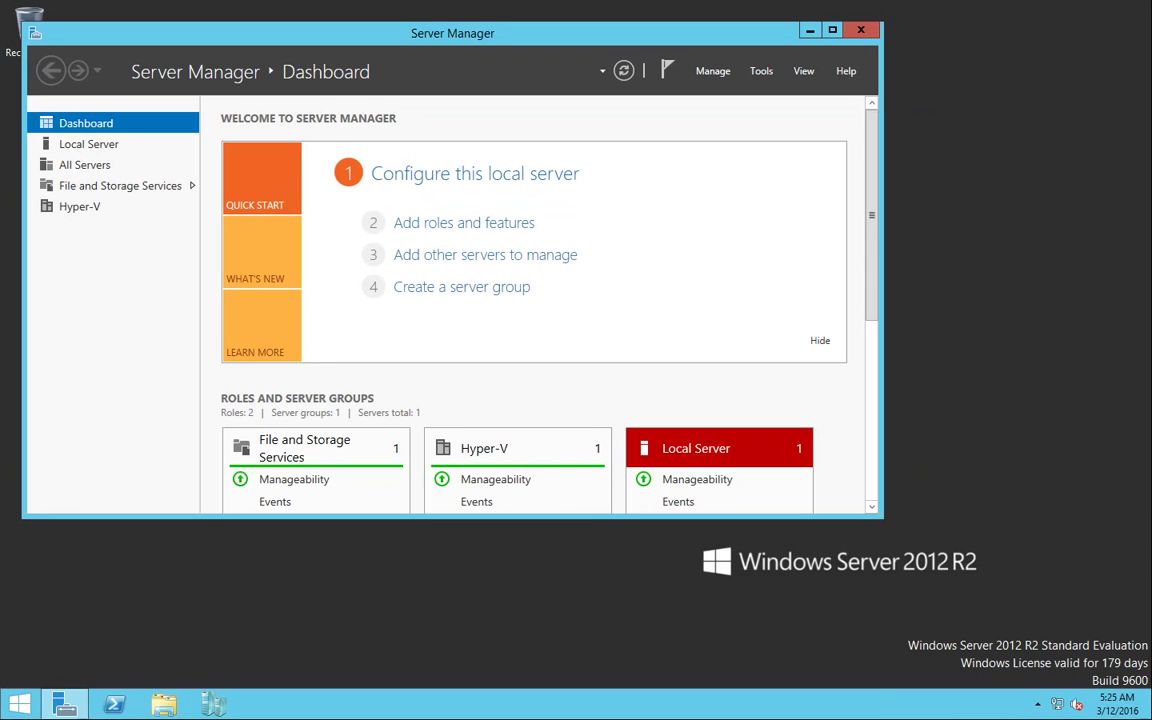